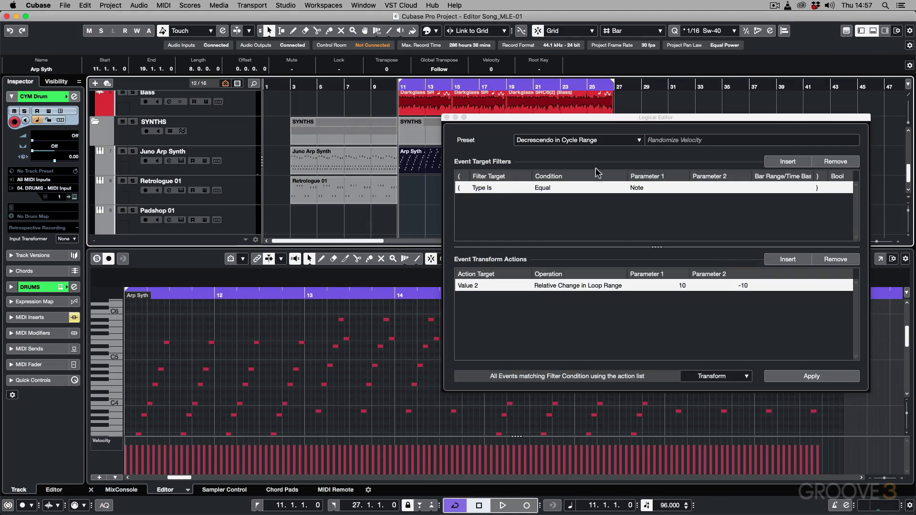
Step: Load the Randomize Velocity Relatively preset, set its range to -50 and 20, and apply it to the notes
click(596, 141)
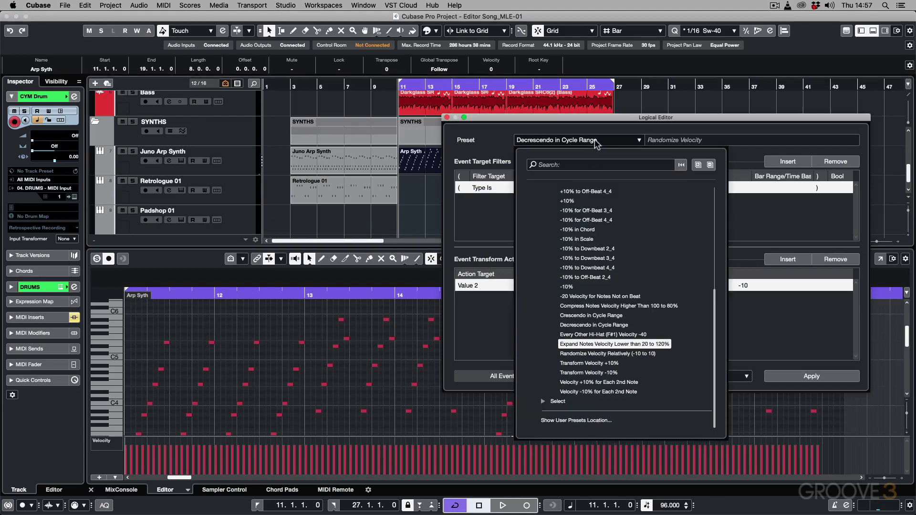
click(607, 353)
click(681, 285)
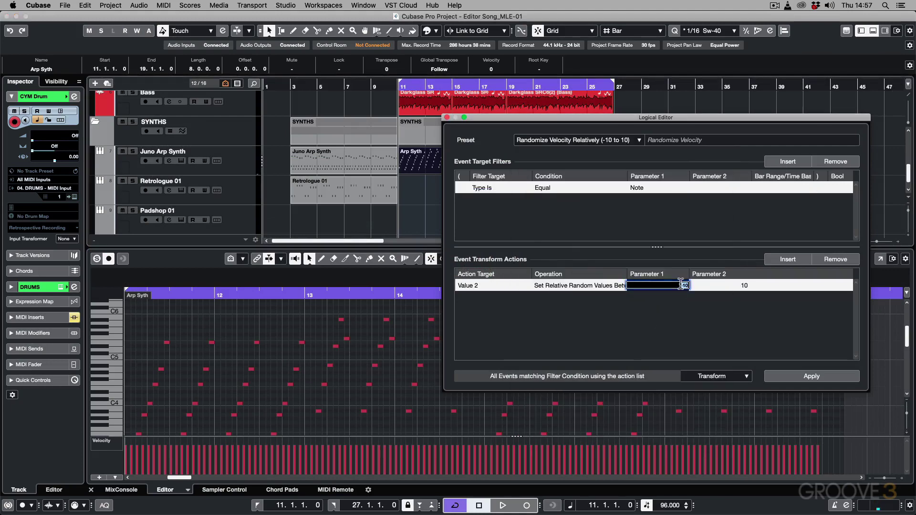
text(-50)
key(Return)
click(746, 286)
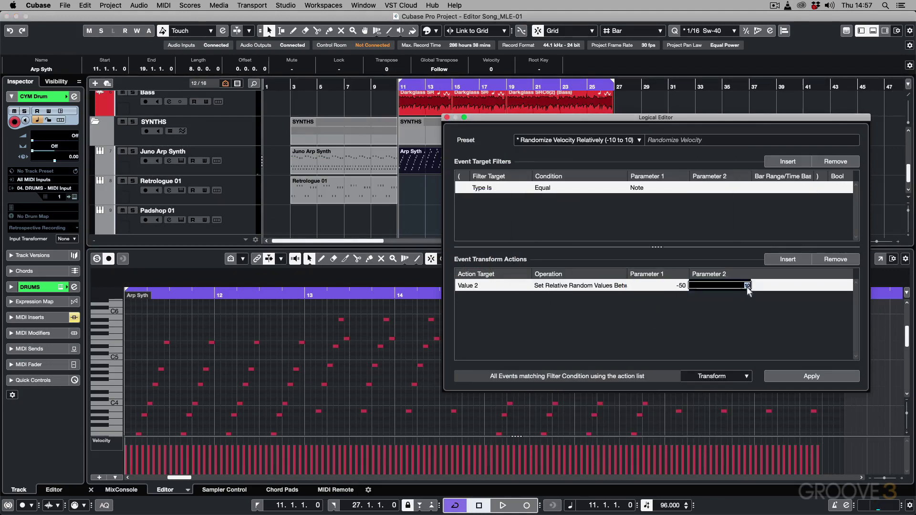
text(20)
key(Return)
click(788, 376)
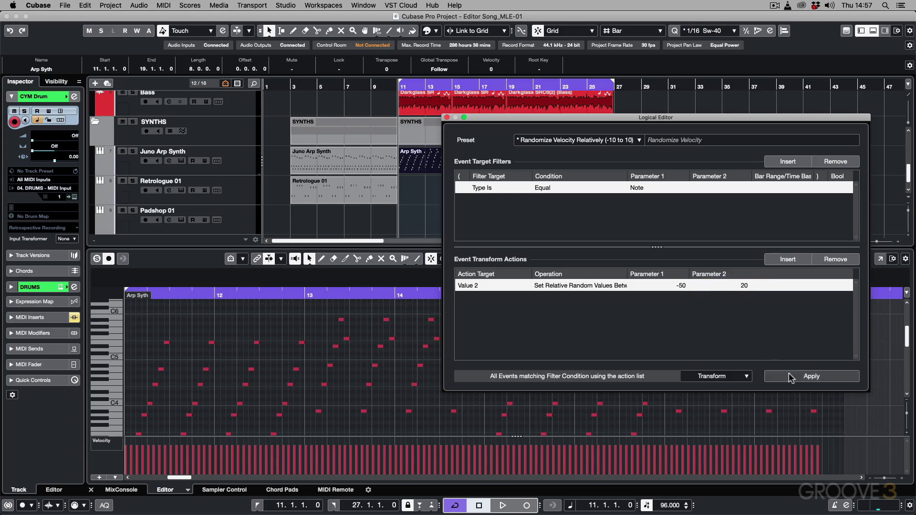
Step: Re-randomise the note velocities, then add a Media Type is Equal MIDI filter row
click(790, 377)
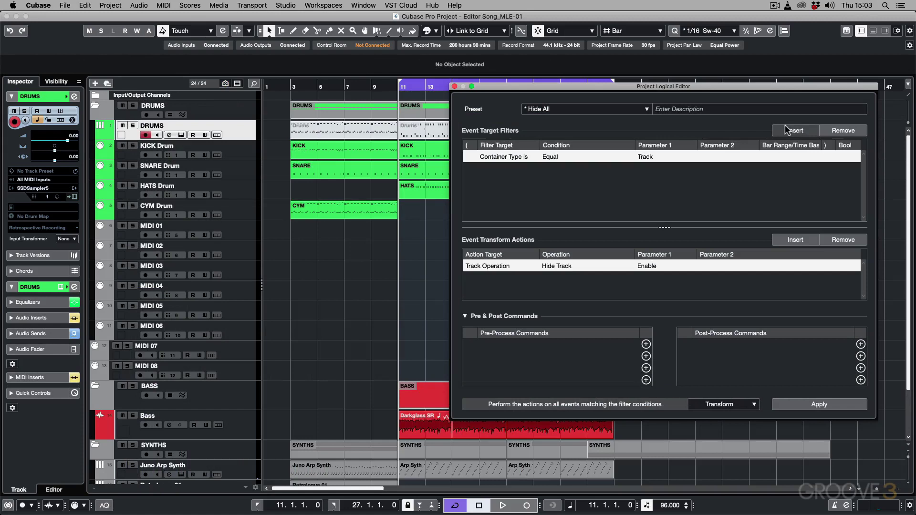
click(787, 130)
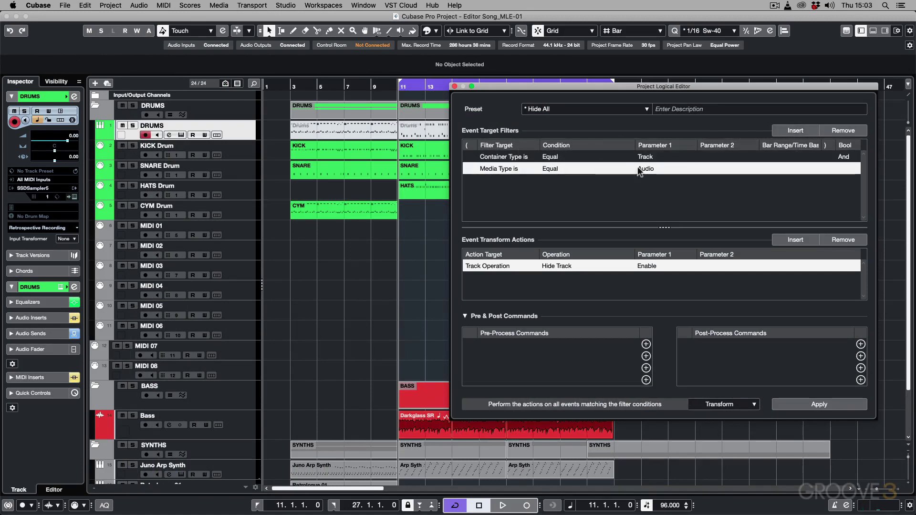
click(656, 169)
click(652, 187)
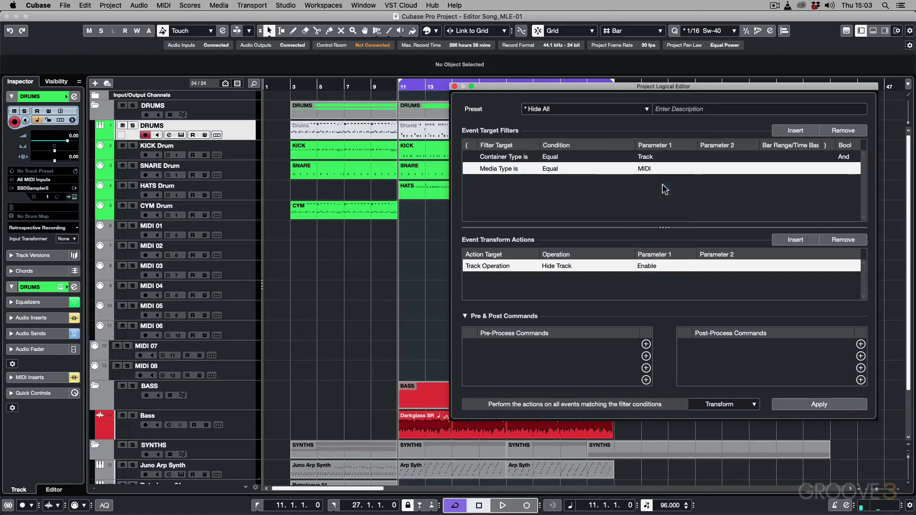
Step: Set Hide Track to Toggle, then apply twice to hide and restore the MIDI tracks
click(649, 269)
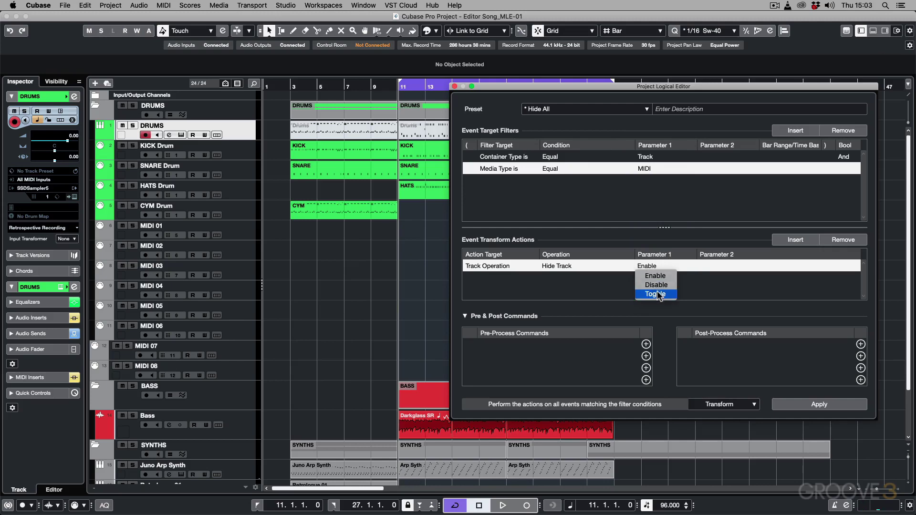
click(664, 277)
click(794, 403)
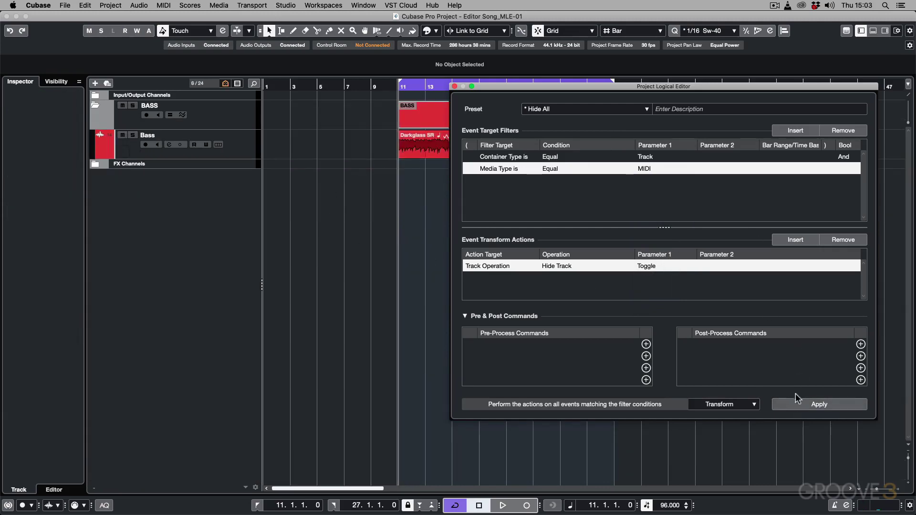
click(803, 405)
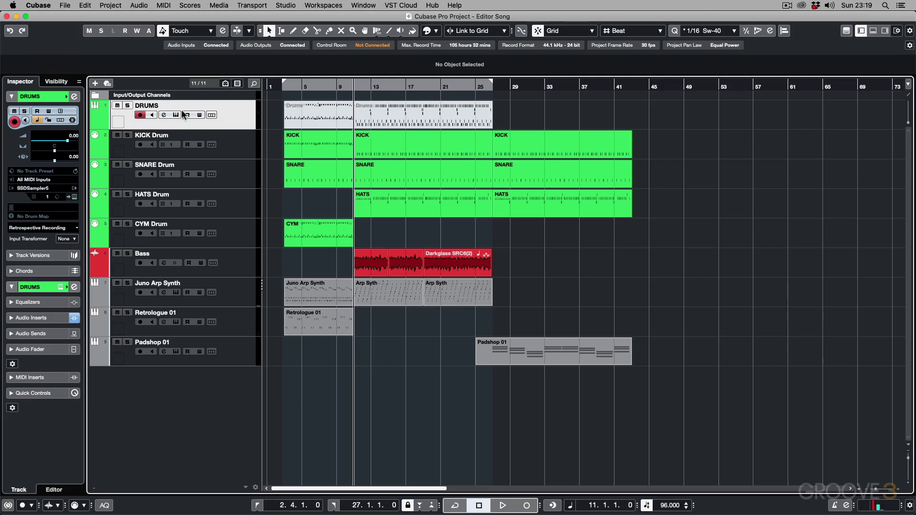
click(111, 6)
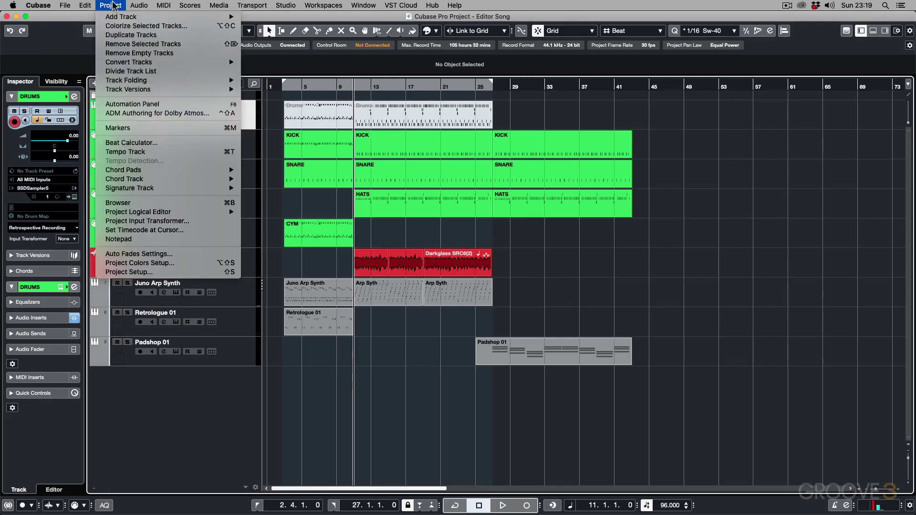
mouse_move(162, 213)
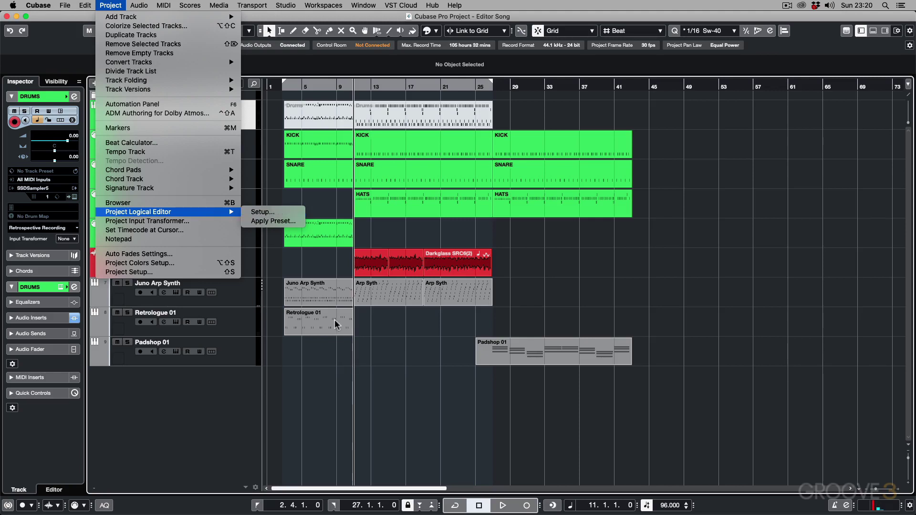
click(370, 359)
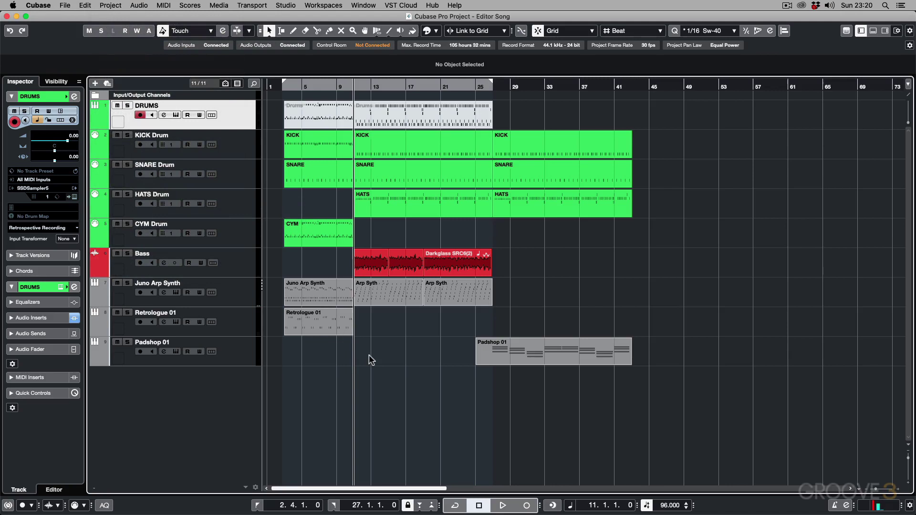
Step: Select the first Arp Syth part on the Juno Arp Synth track and bring up the MIDI menu
click(165, 5)
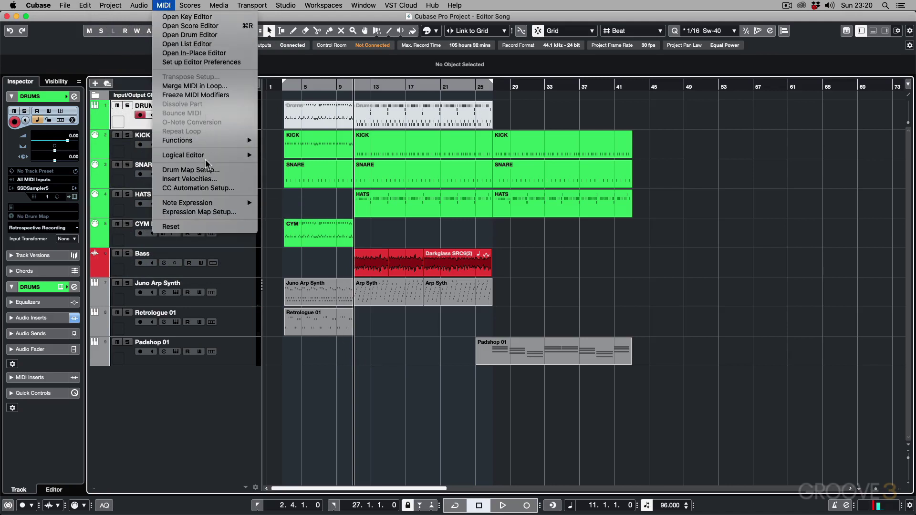
mouse_move(209, 157)
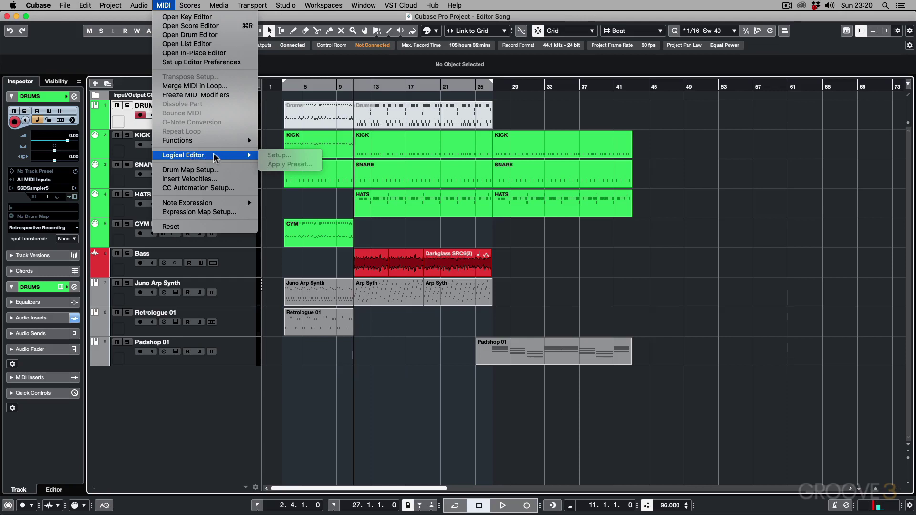
click(373, 311)
click(374, 296)
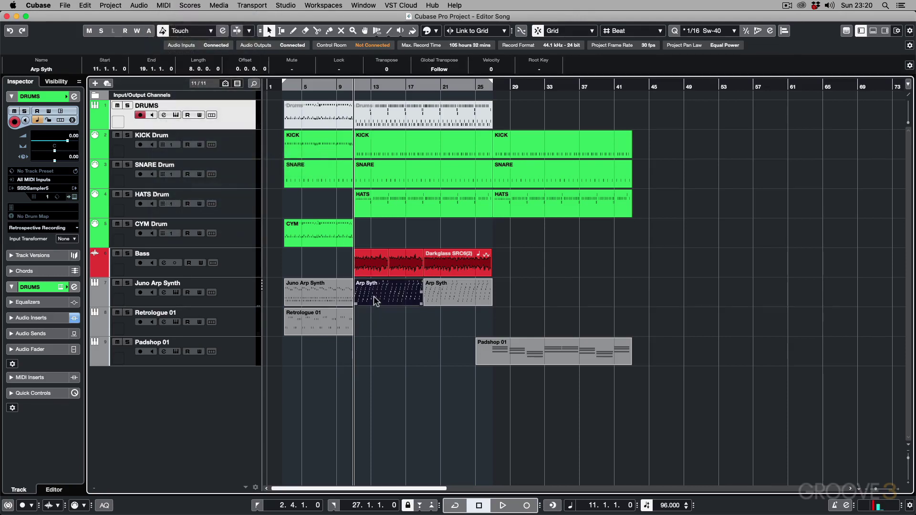
click(164, 5)
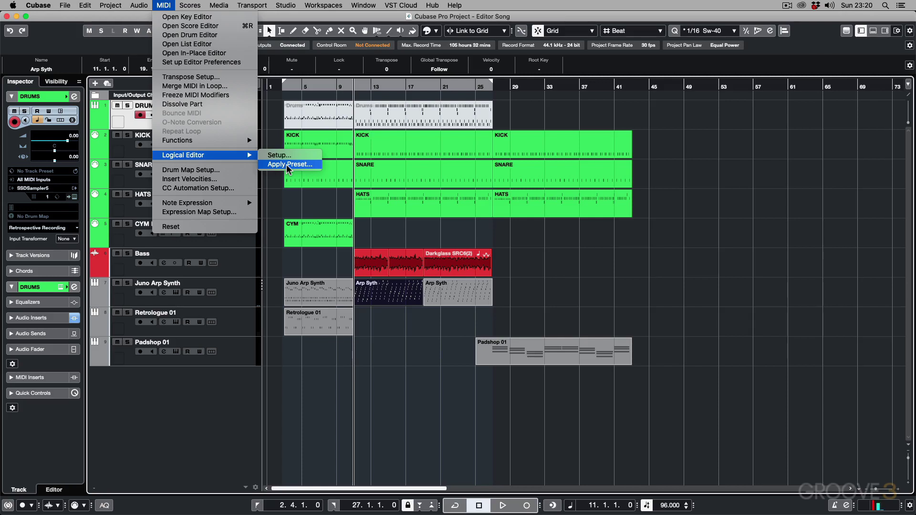
Step: Apply the Double Tempo preset to the Arp Syth part, undo it with Cmd+Z, and close the chooser
click(287, 165)
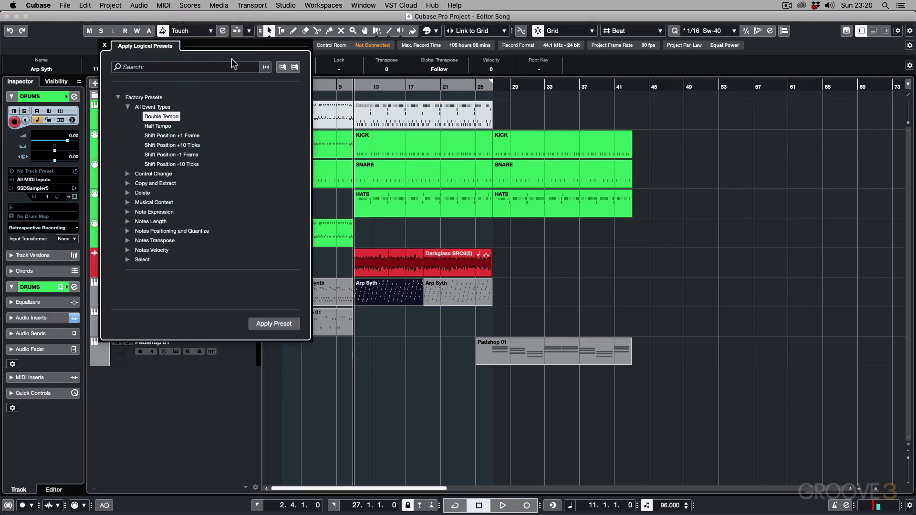
click(151, 126)
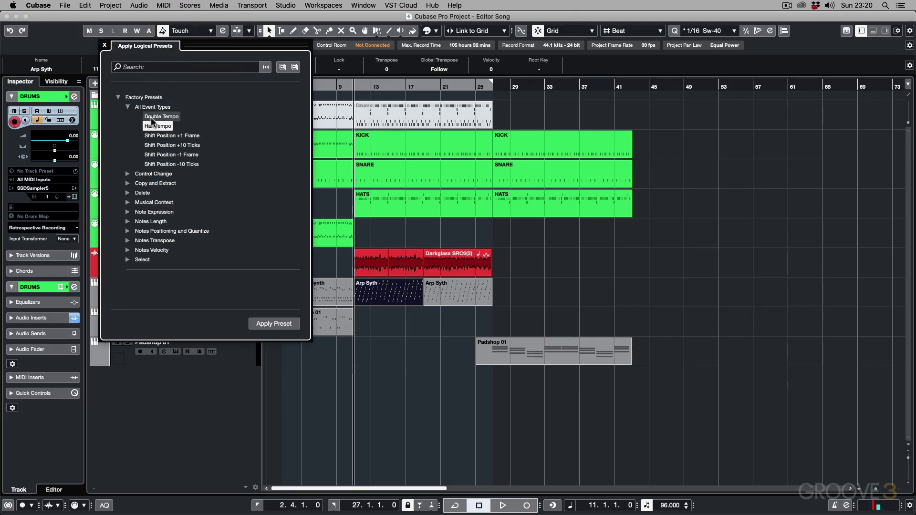
click(150, 116)
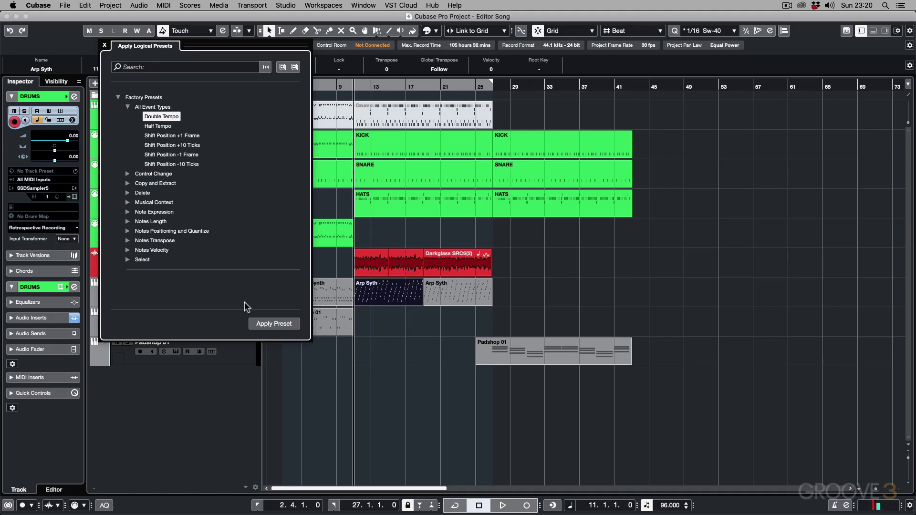
click(265, 324)
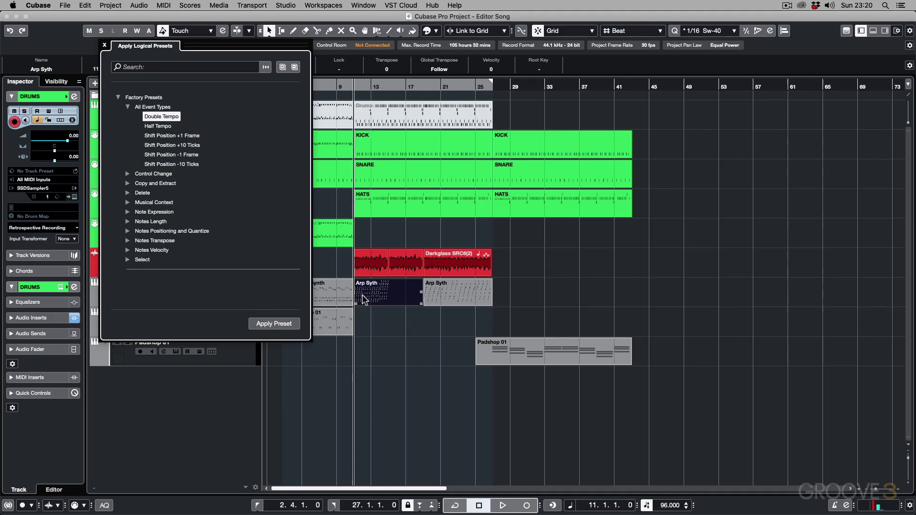
key(super+z)
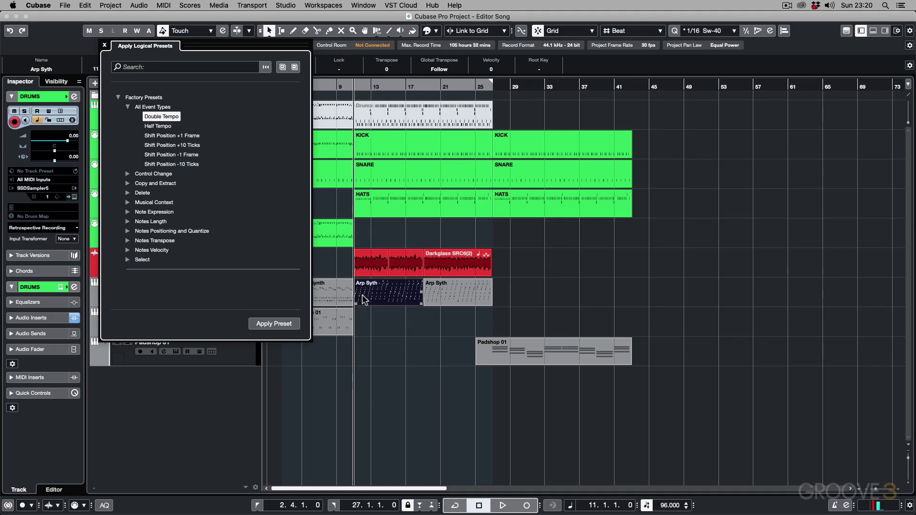
click(105, 45)
Step: Open the MIDI Logical Editor setup, load the Double Tempo preset, and move the window aside
click(162, 5)
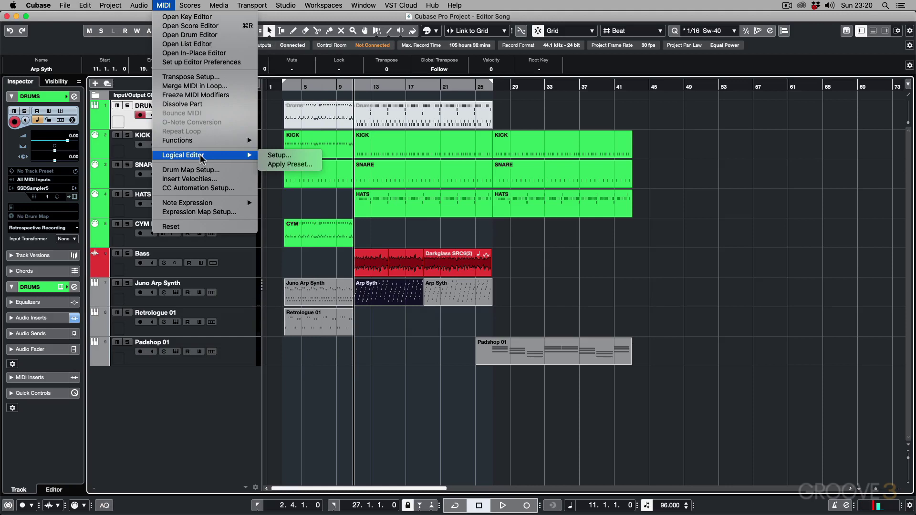
click(268, 157)
drag(260, 170, 391, 142)
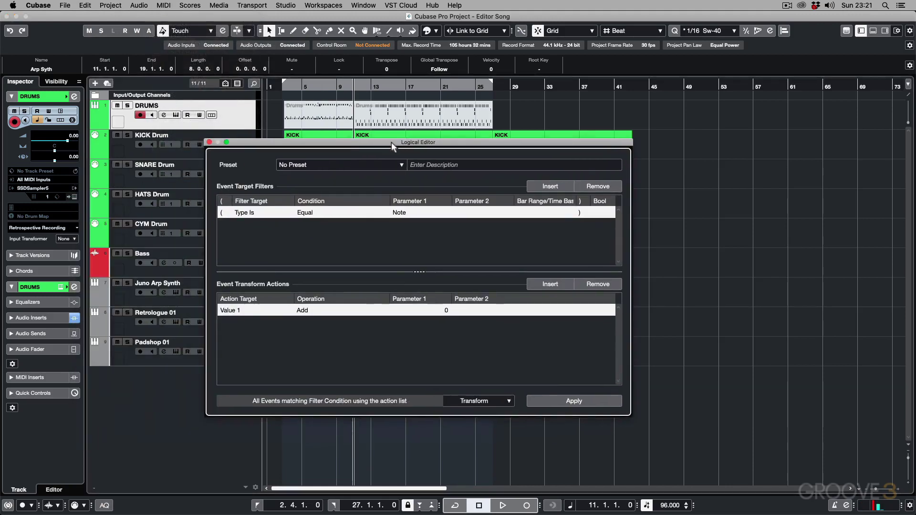
click(379, 165)
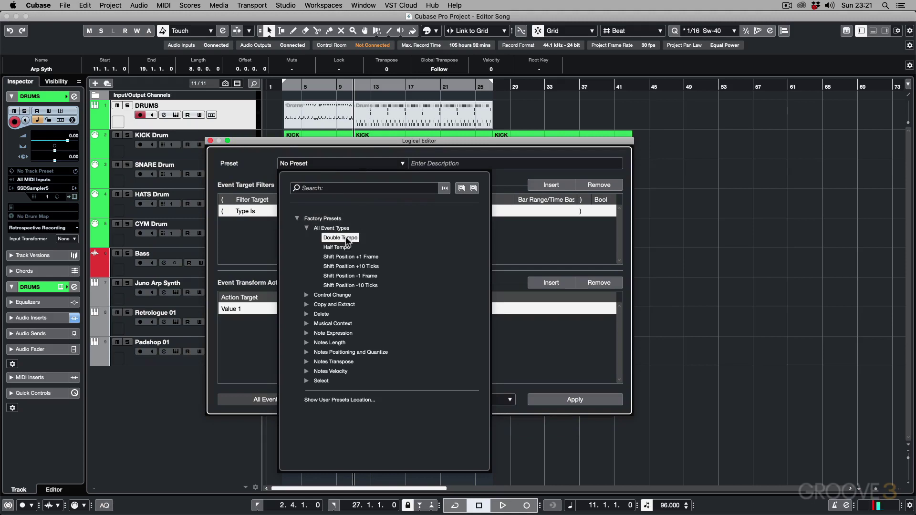
click(340, 238)
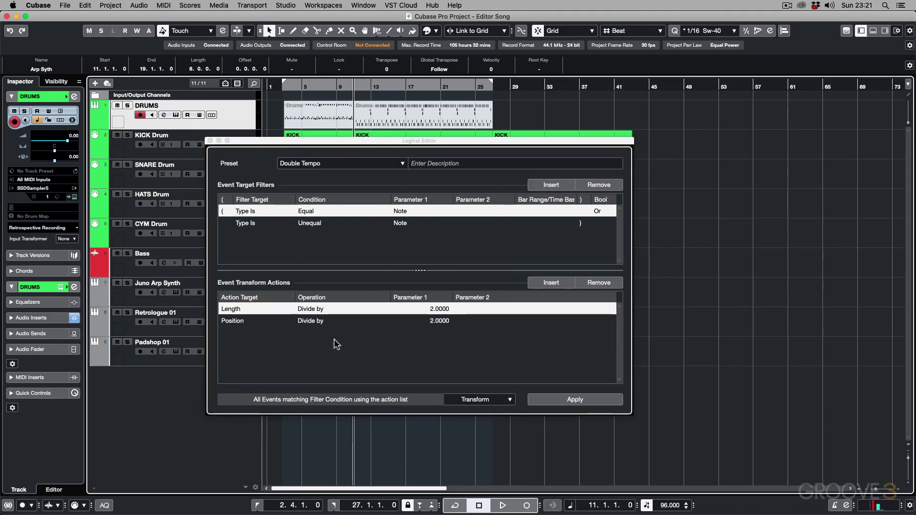
click(557, 399)
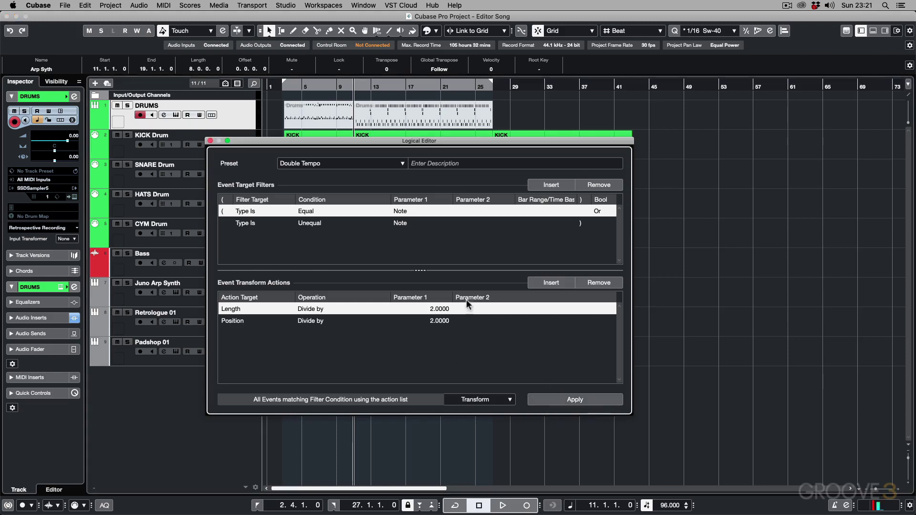
drag(353, 140, 594, 169)
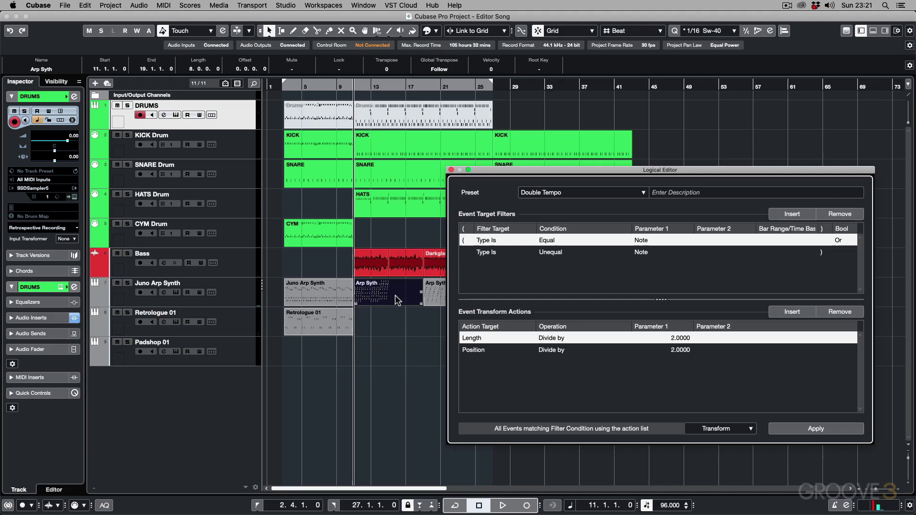
Step: Show the Logical Editor submenu under the MIDI menu, starting from the Project menu
click(117, 5)
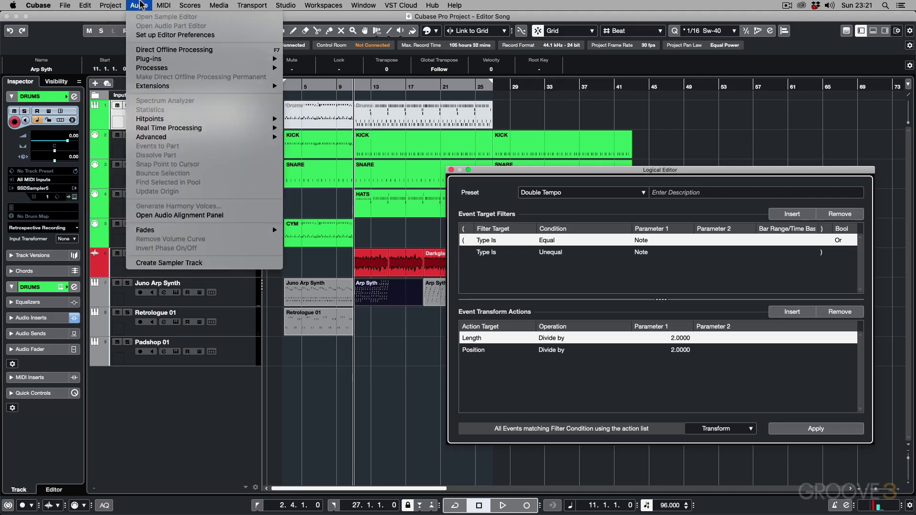
mouse_move(162, 4)
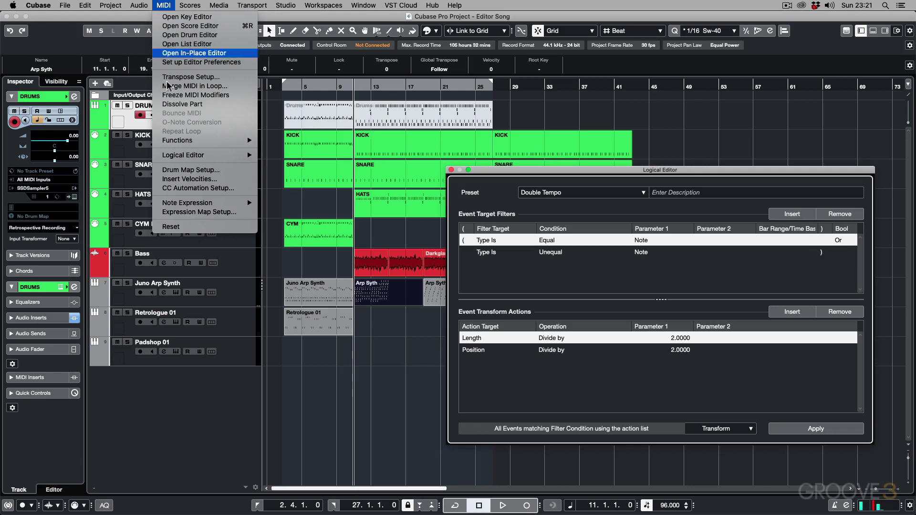
mouse_move(177, 156)
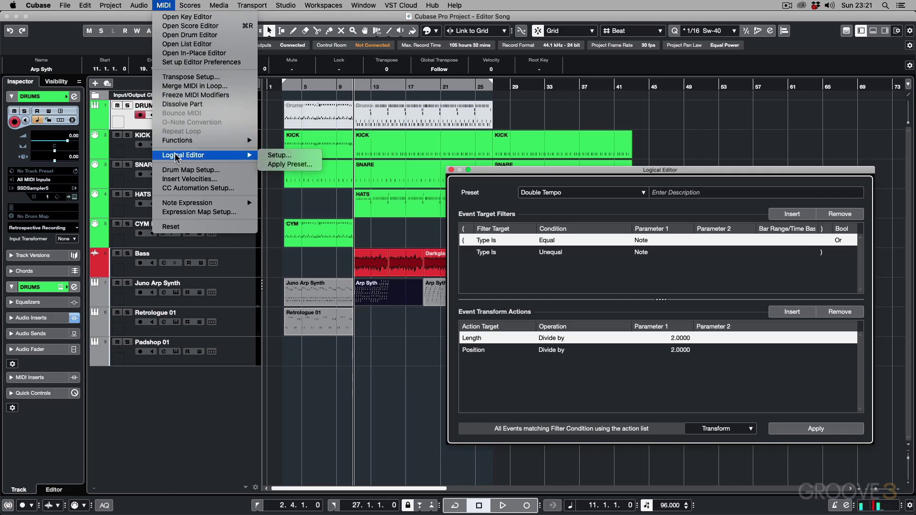